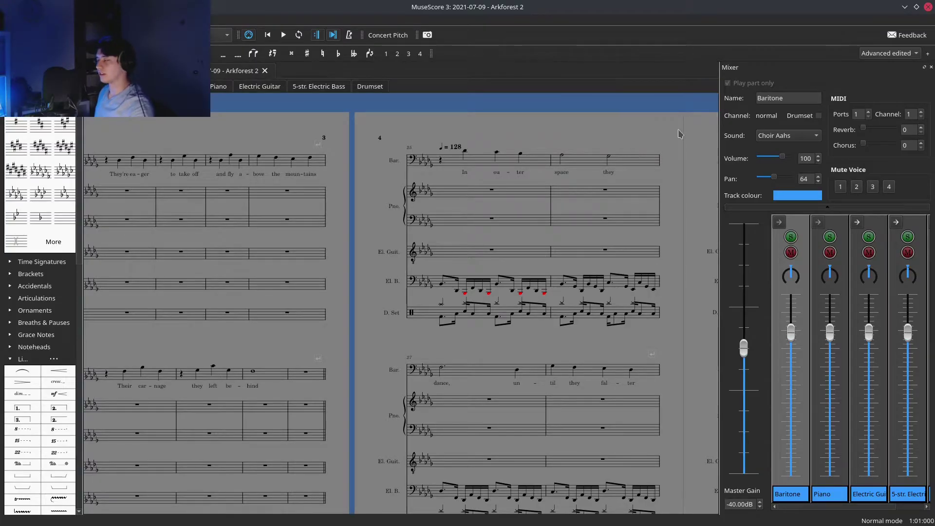
Step: Pan around the first page of the MuseScore score to review it
scroll(389, 125, "left", 5)
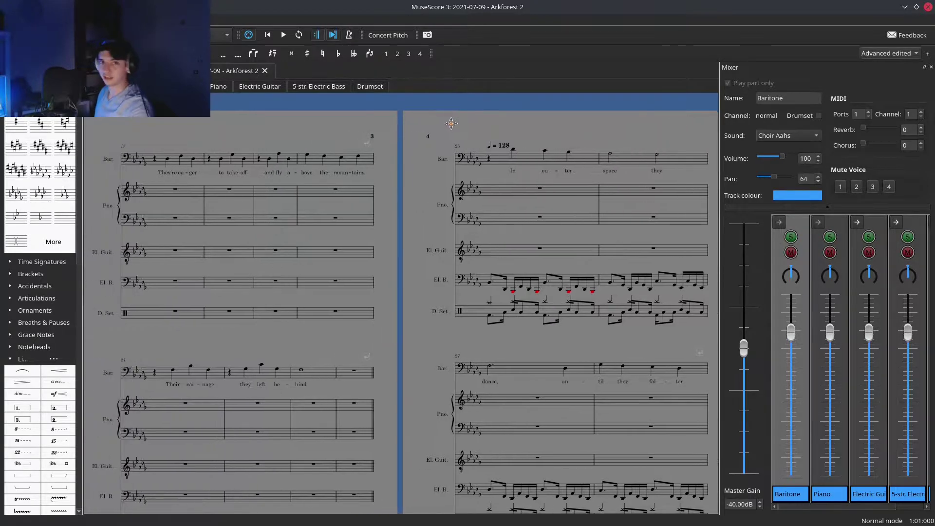
scroll(347, 120, "left", 8)
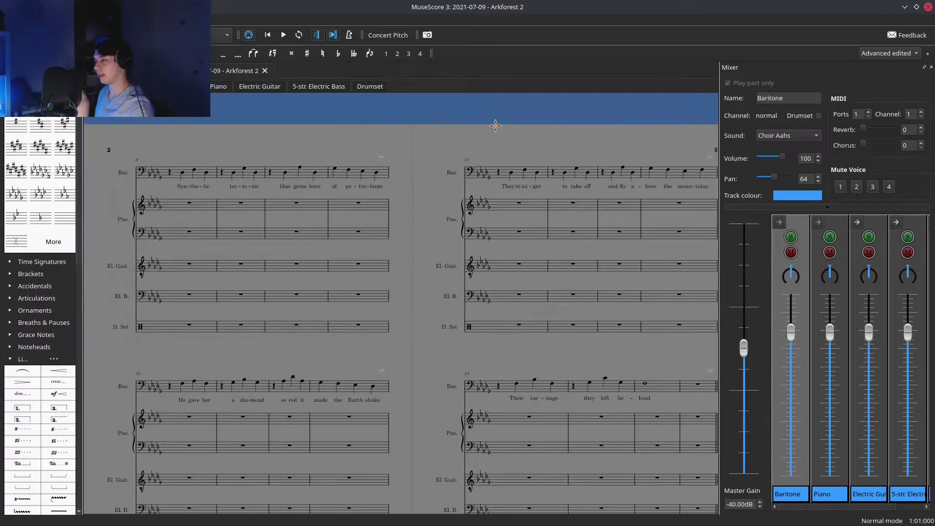
left_click_drag(422, 141, 553, 103)
scroll(553, 103, "down", 2)
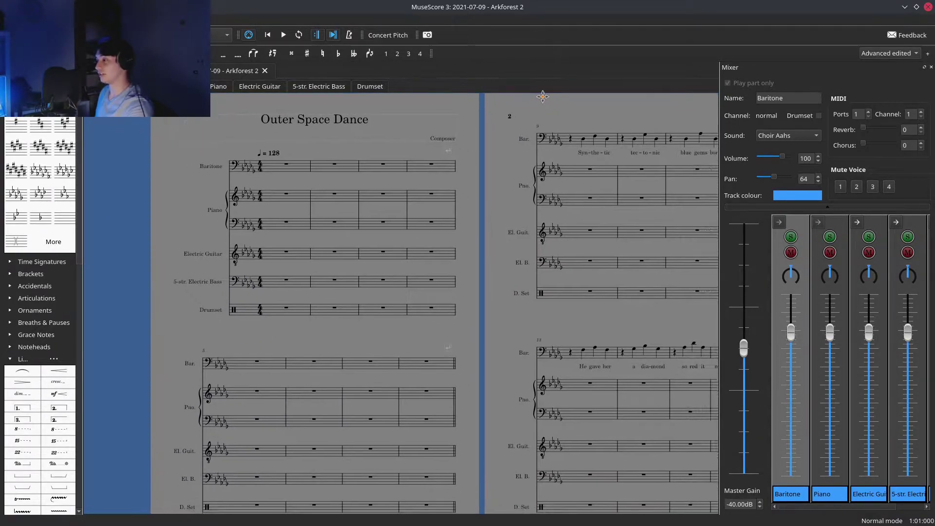
scroll(442, 120, "right", 3)
left_click_drag(442, 119, 432, 112)
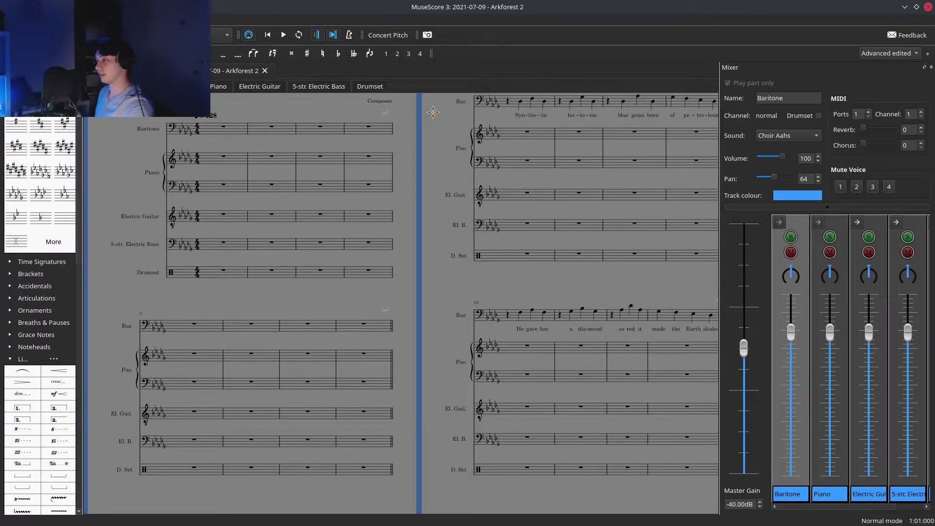
scroll(433, 112, "down", 2)
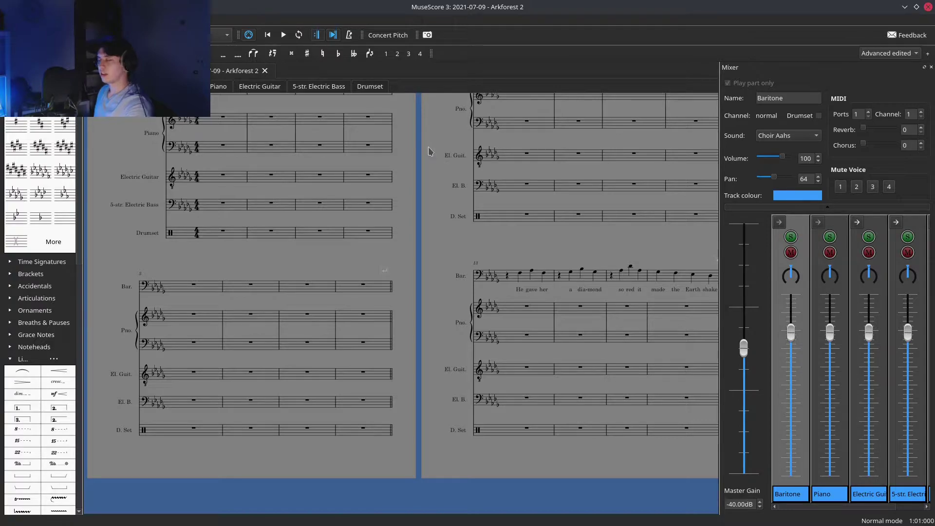
left_click_drag(429, 151, 438, 142)
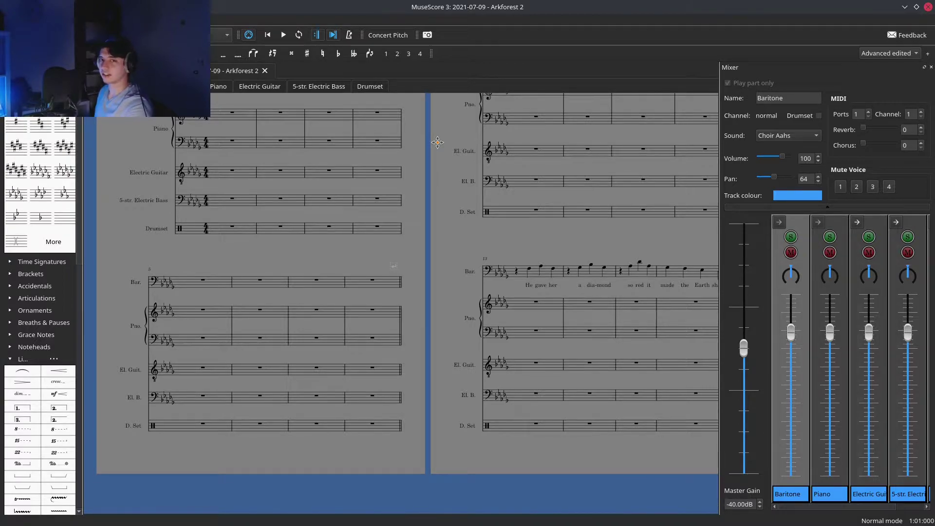
left_click_drag(437, 143, 437, 143)
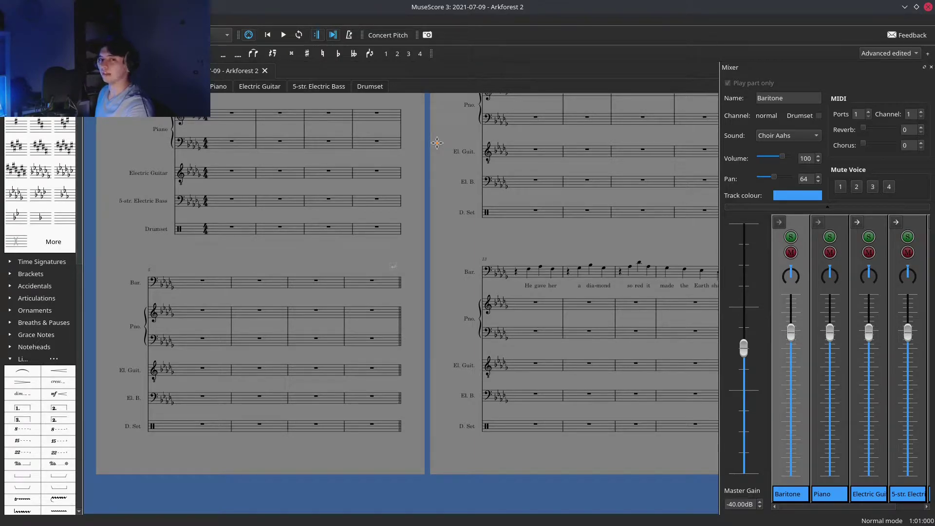
left_click_drag(437, 143, 432, 138)
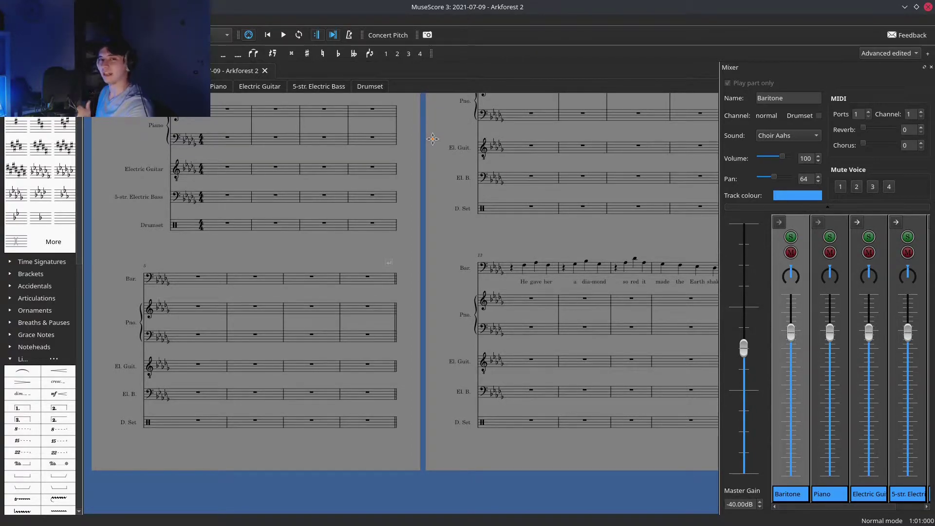
Step: Move through score pages 3 to 5, settling on bars 25–32 and page 3
left_click_drag(432, 139, 136, 240)
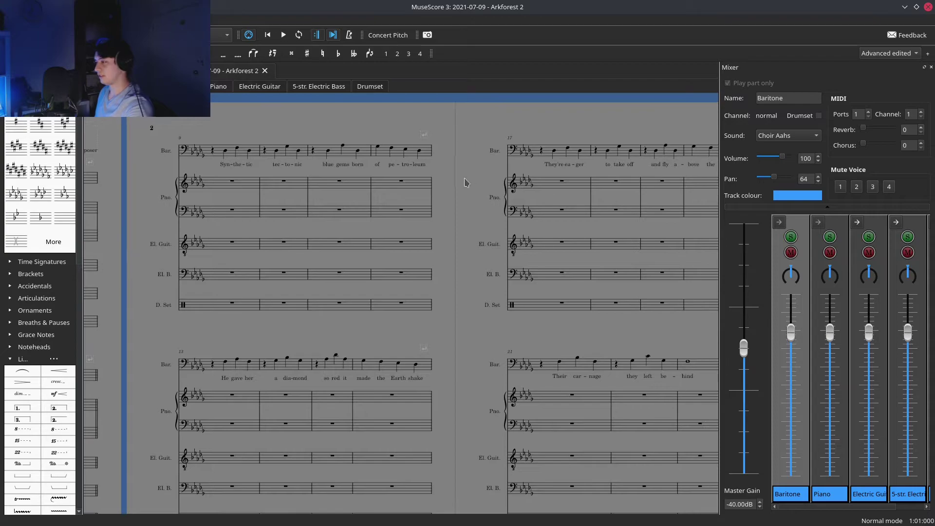
left_click_drag(466, 183, 90, 182)
left_click_drag(675, 103, 367, 170)
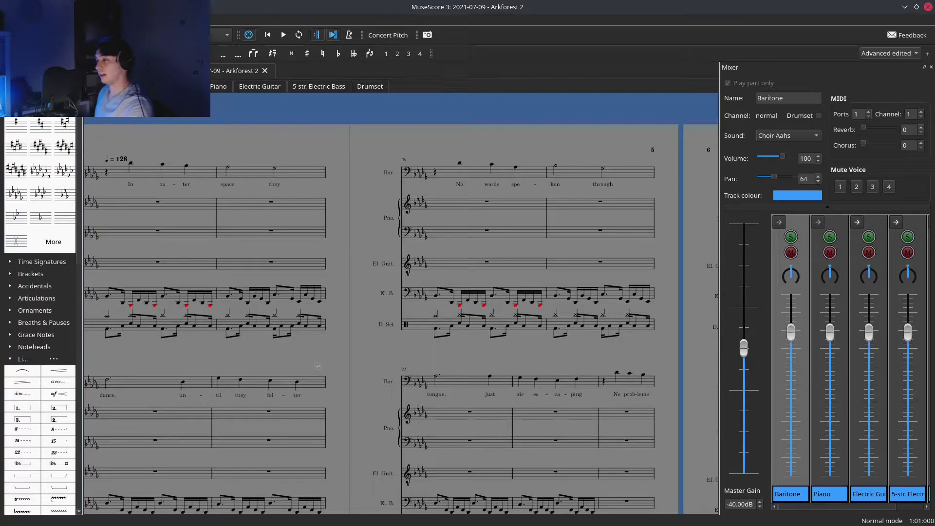
left_click_drag(362, 135, 487, 112)
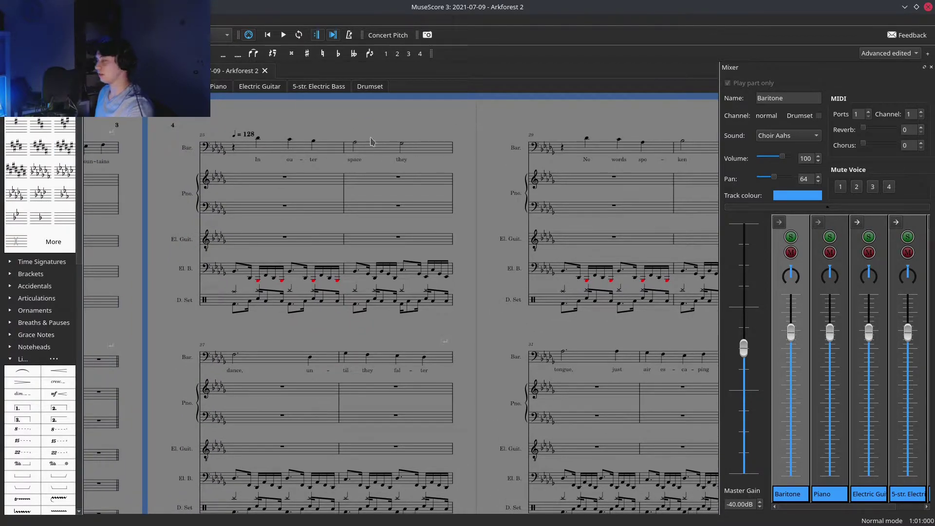
left_click_drag(370, 141, 320, 134)
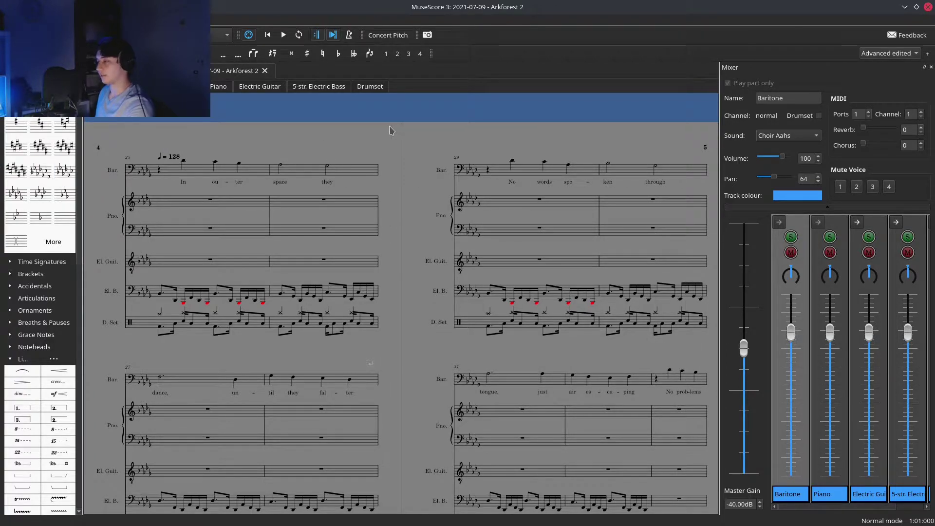
left_click_drag(389, 131, 439, 157)
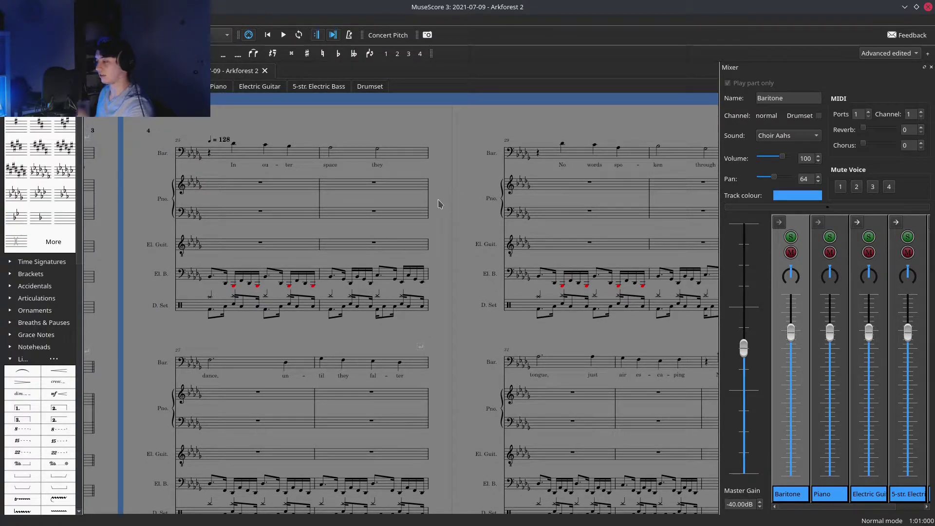
left_click_drag(439, 204, 439, 147)
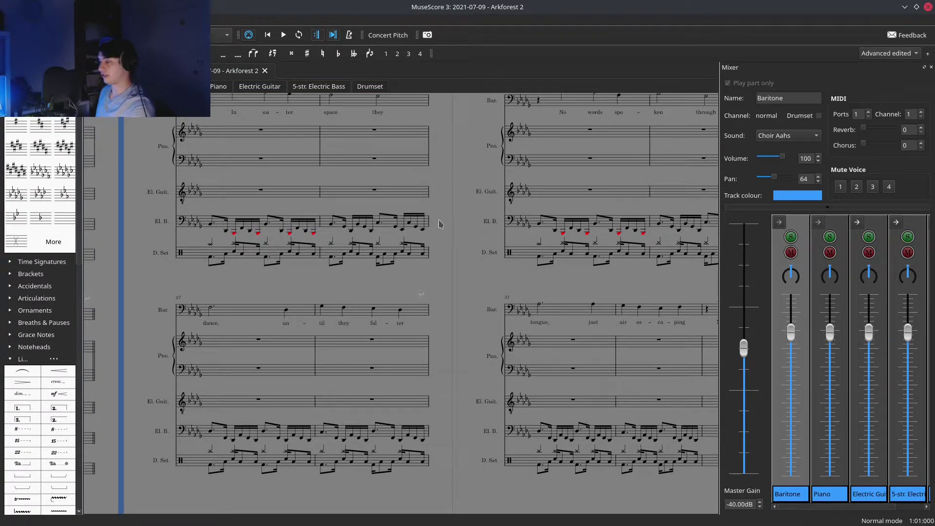
left_click_drag(439, 224, 432, 211)
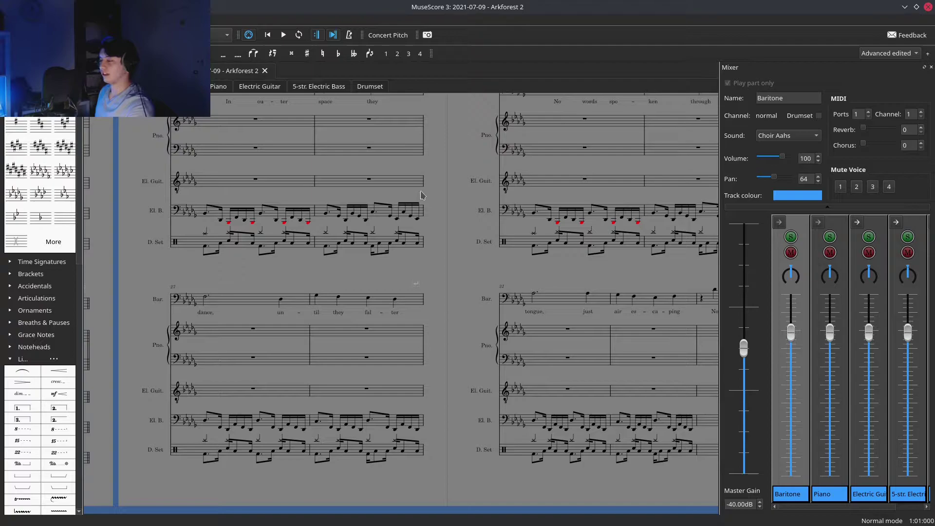
left_click_drag(419, 191, 538, 191)
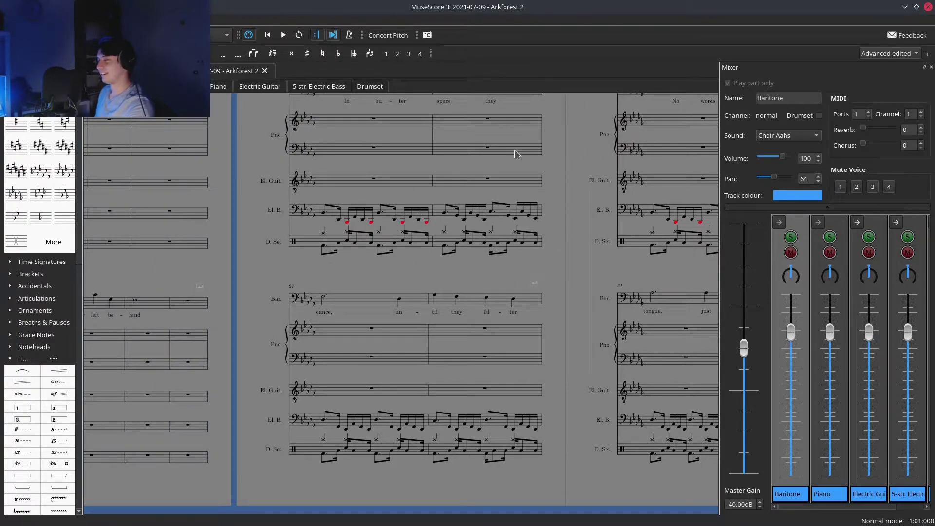
scroll(516, 155, "right", 10)
scroll(438, 141, "up", 2)
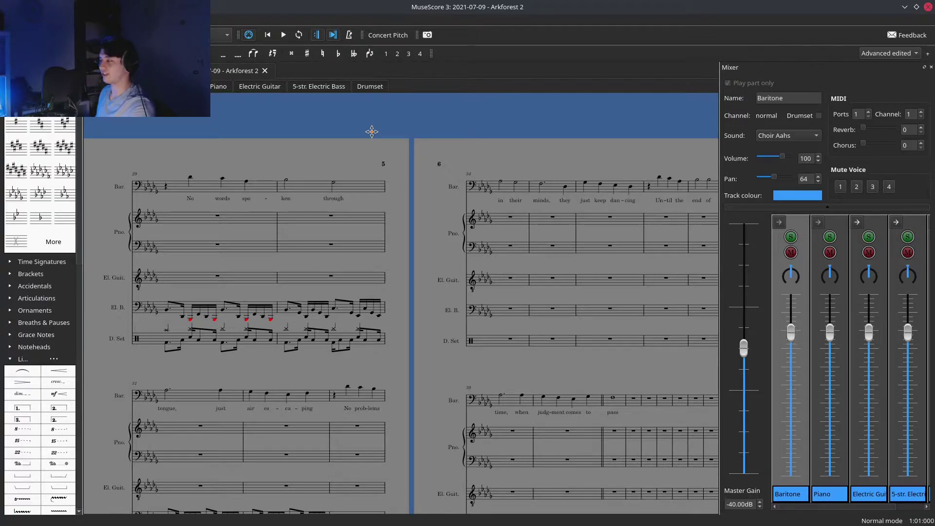
scroll(371, 131, "right", 12)
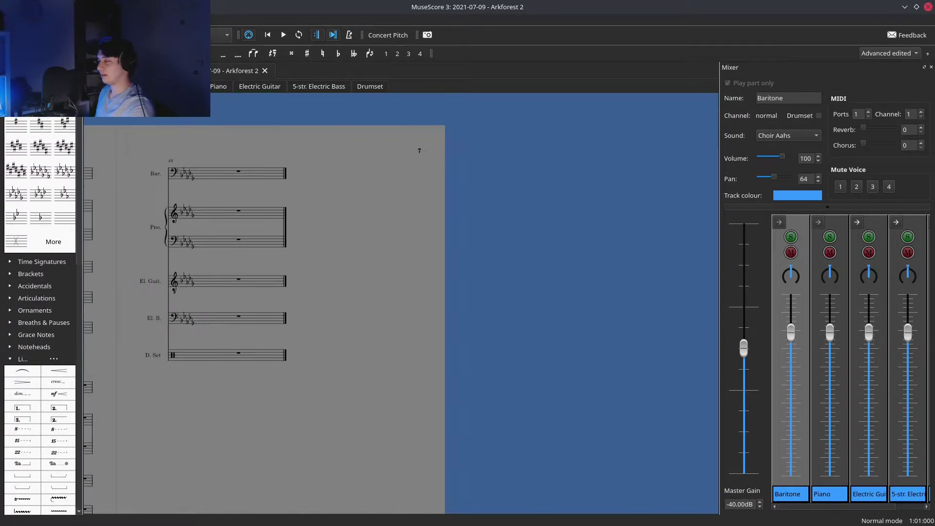
scroll(358, 104, "left", 10)
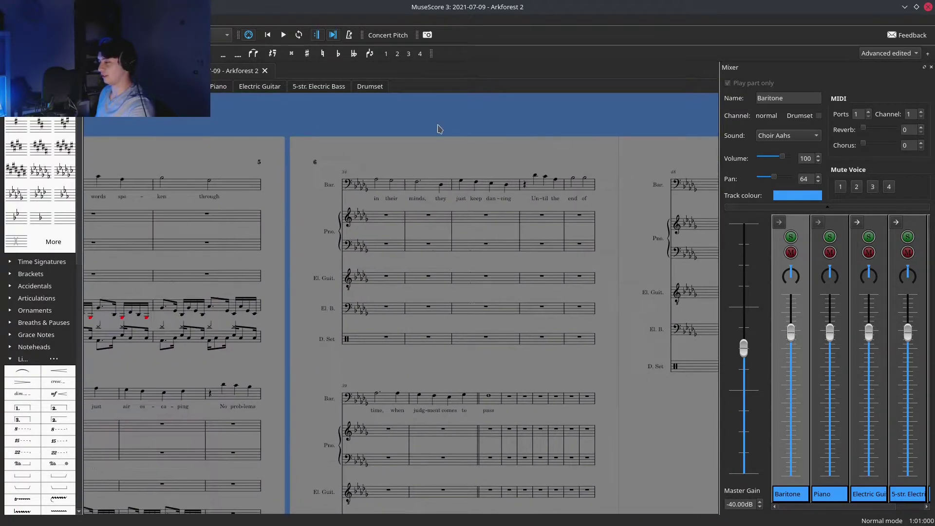
scroll(438, 128, "left", 10)
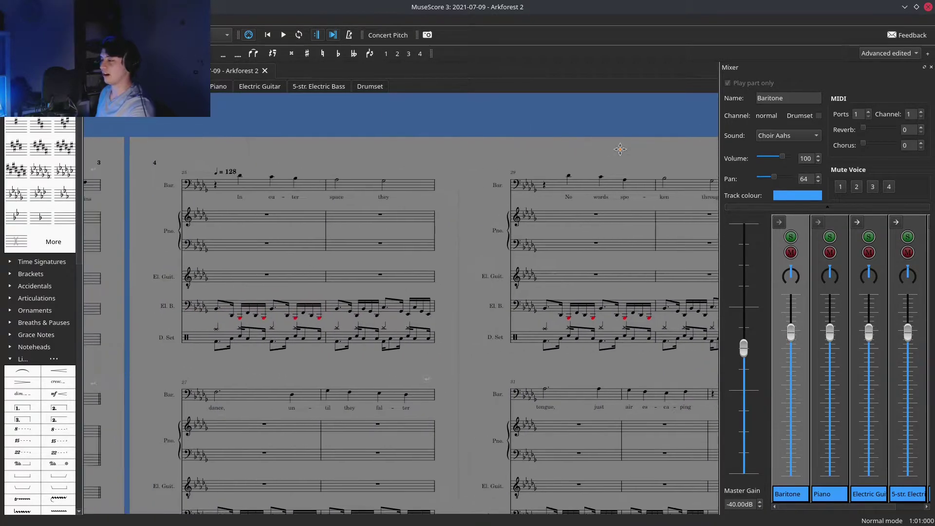
Step: Switch to the Ardour session and scroll through its track list
key("alt+Tab")
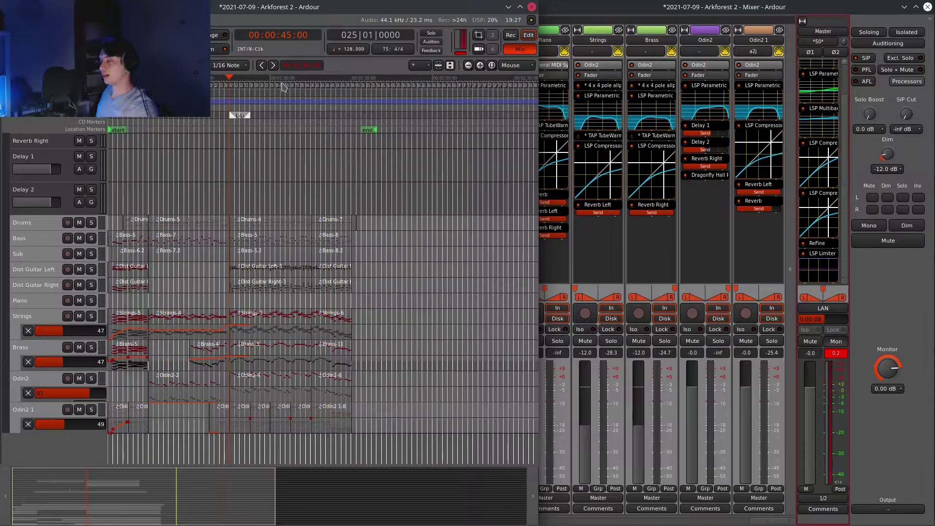
scroll(245, 85, "up", 1)
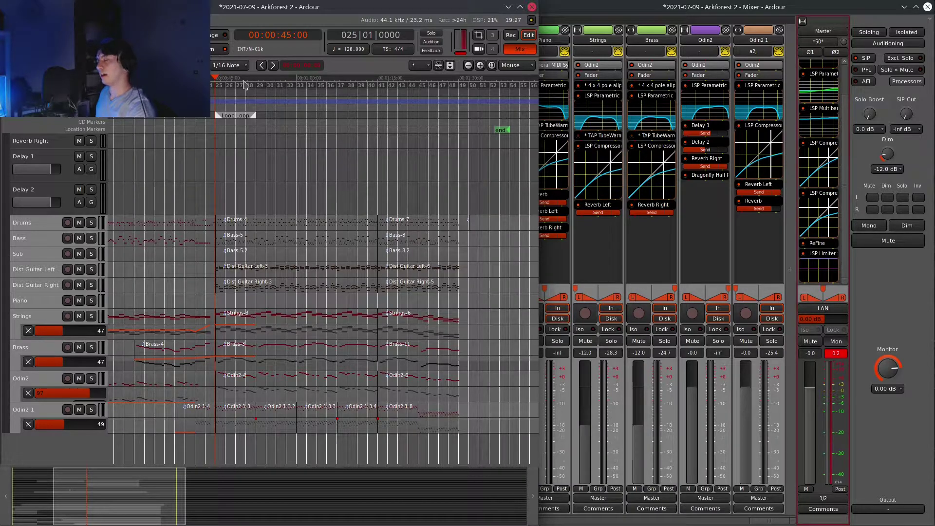
scroll(245, 86, "down", 1)
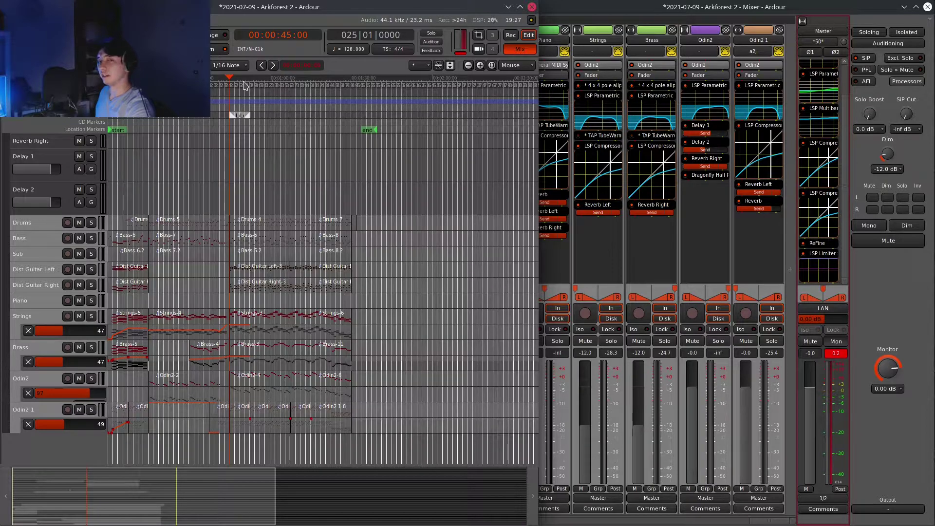
scroll(245, 85, "up", 2)
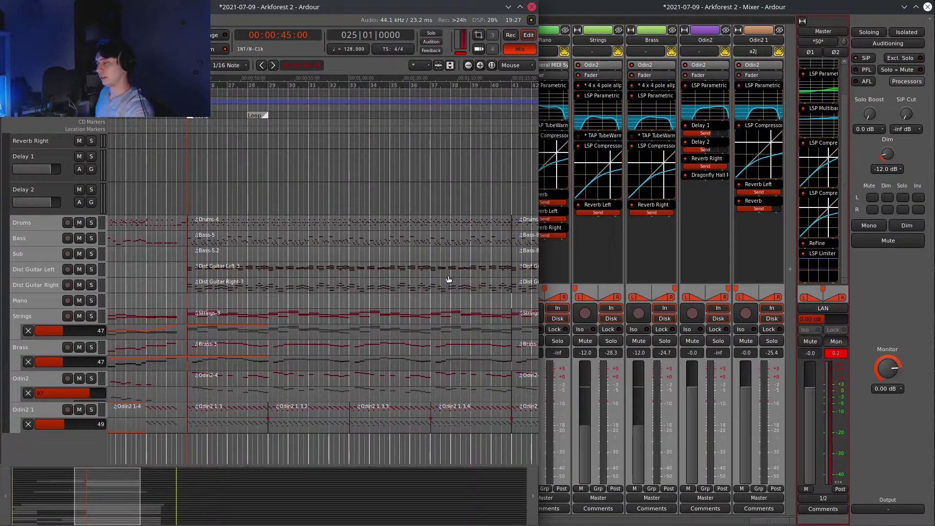
scroll(347, 245, "up", 5)
scroll(347, 245, "up", 3)
scroll(341, 247, "down", 10)
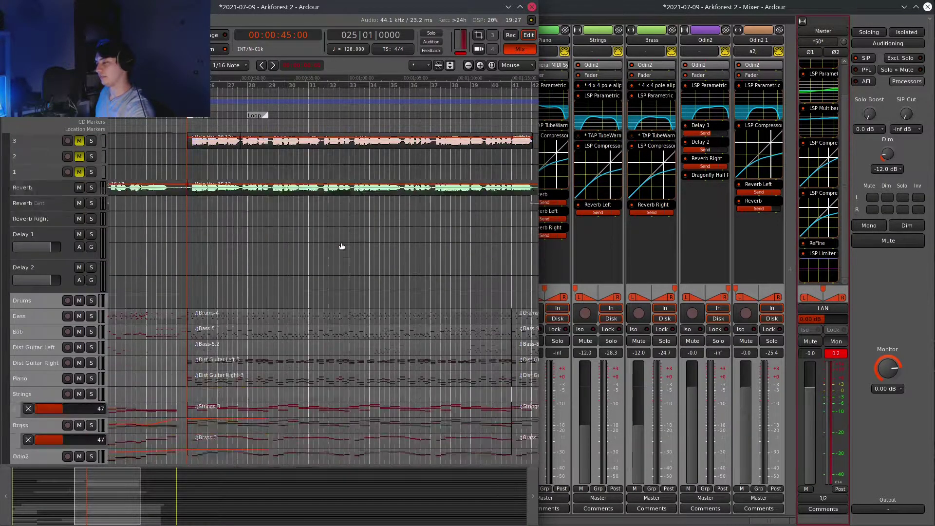
scroll(340, 247, "down", 2)
scroll(347, 249, "down", 2)
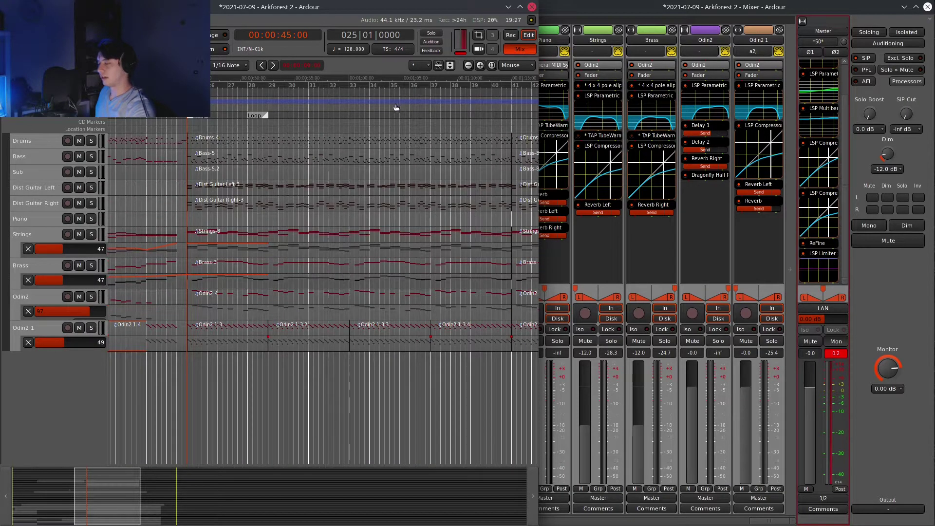
scroll(348, 90, "down", 1)
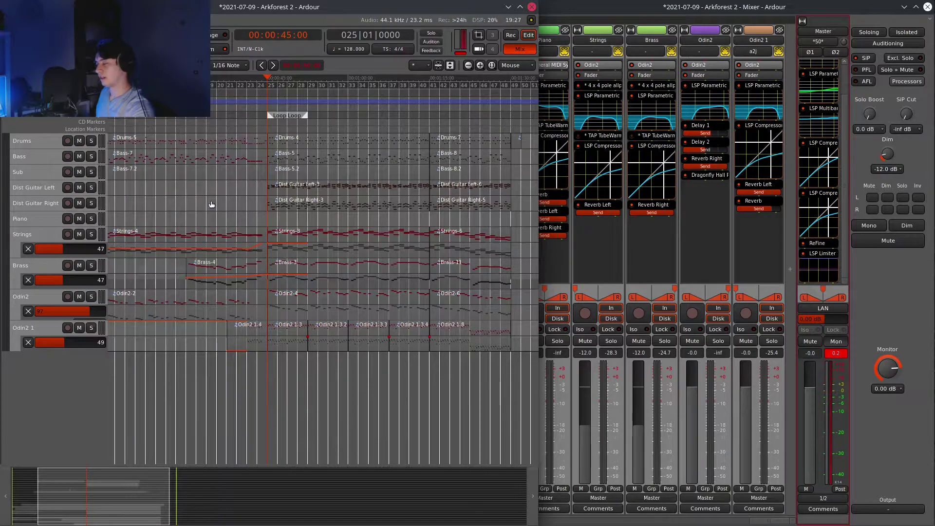
scroll(278, 92, "down", 1)
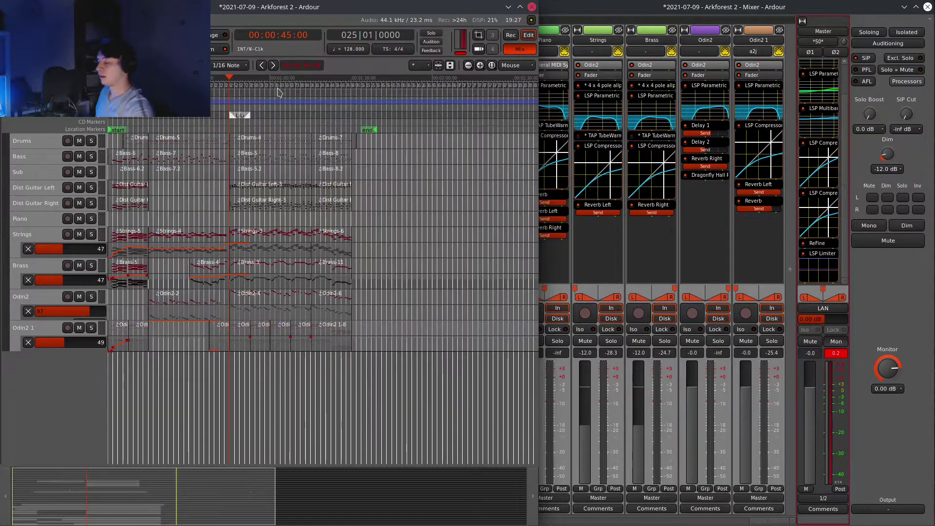
Step: Zoom the timeline in, return the playhead to start, and scroll up to Main Vox takes 1–5
key("=")
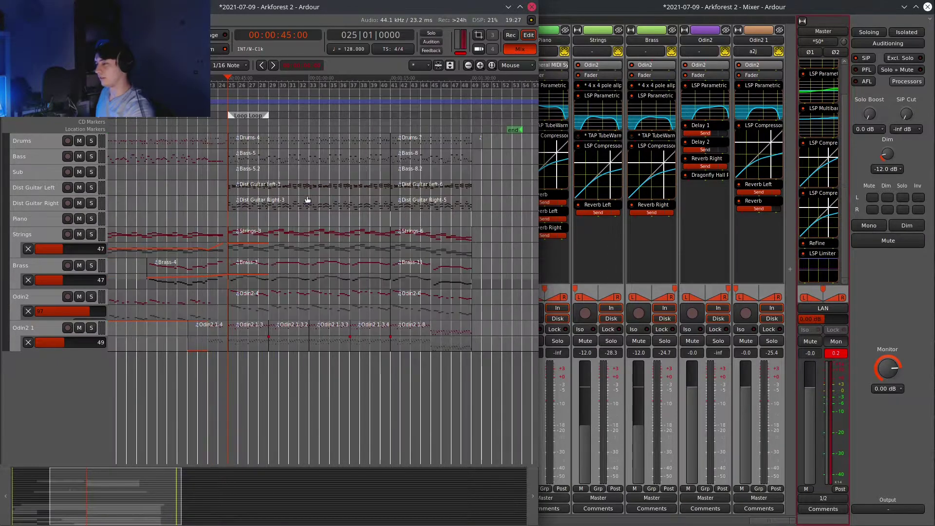
scroll(247, 80, "down", 1)
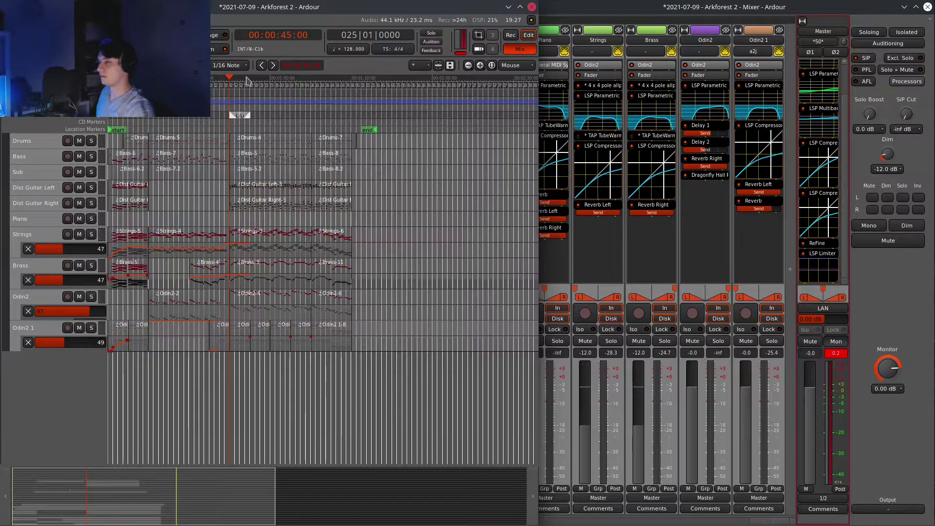
key("Home")
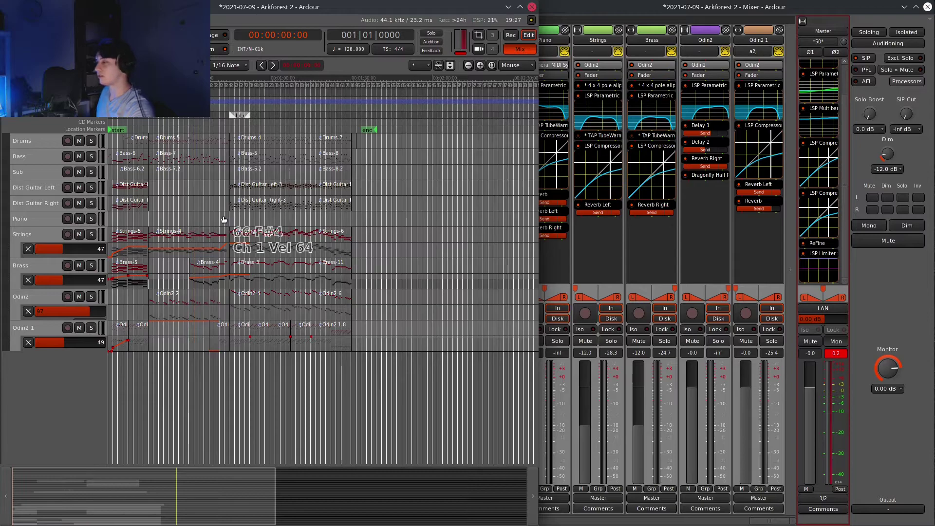
scroll(324, 292, "up", 10)
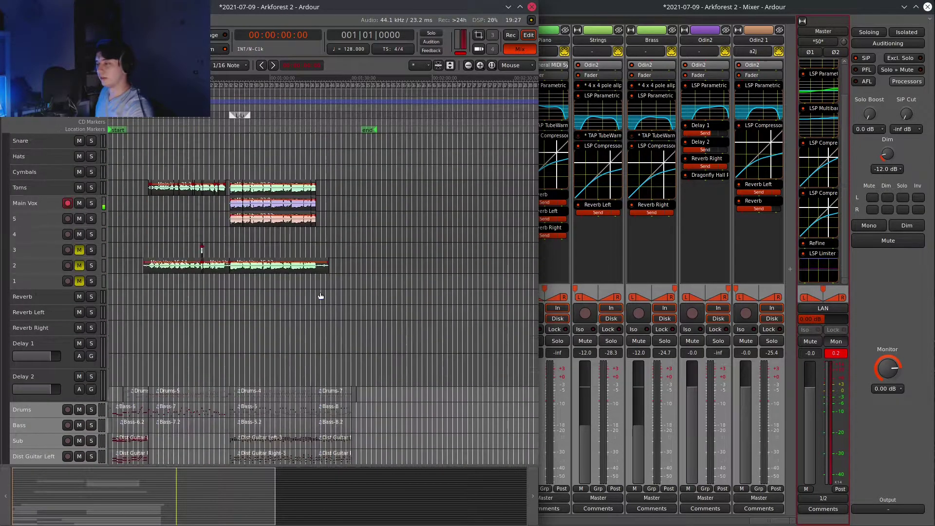
scroll(320, 291, "up", 2)
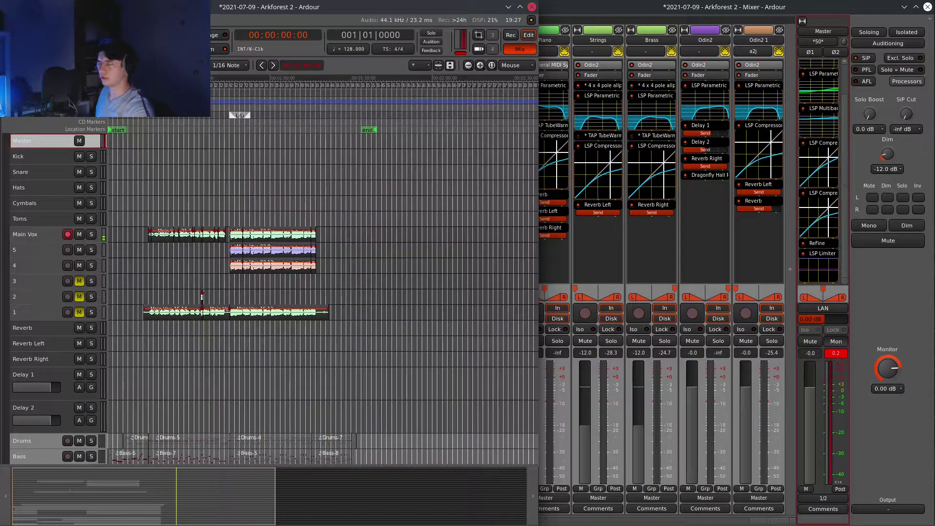
scroll(200, 292, "up", 2)
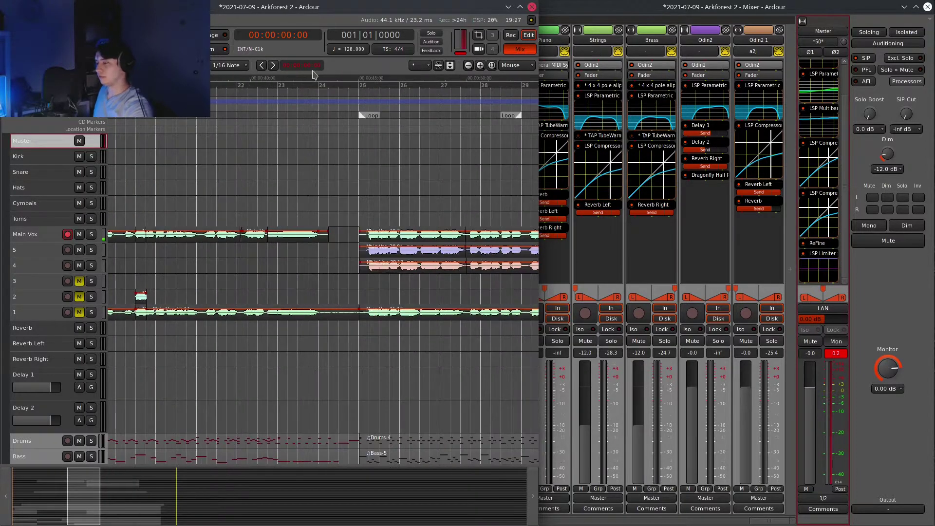
scroll(280, 85, "down", 1)
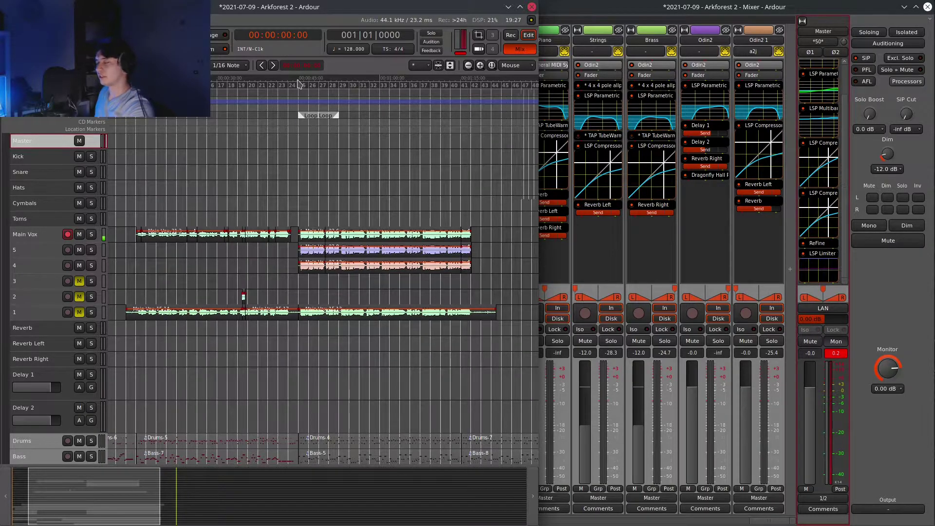
scroll(299, 84, "up", 3)
left_click_drag(234, 83, 249, 61)
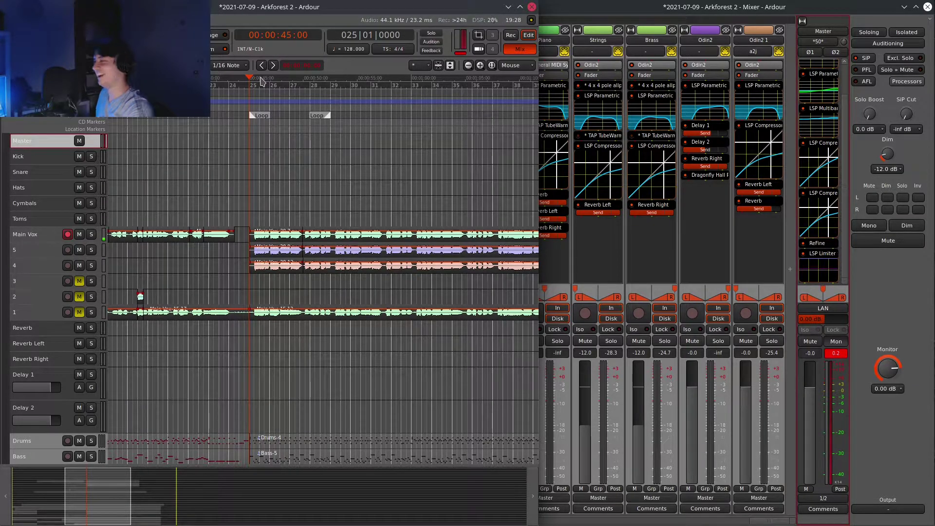
key("minus")
key("Home")
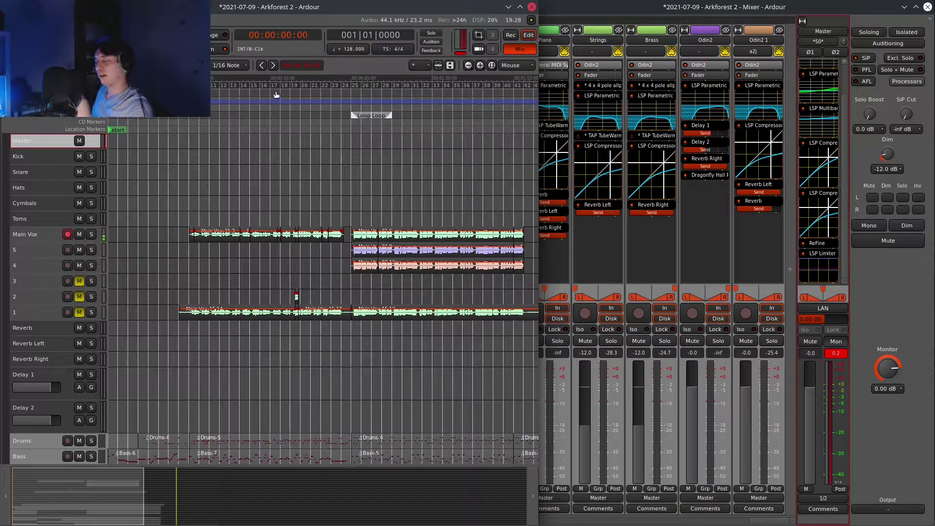
scroll(275, 94, "up", 2)
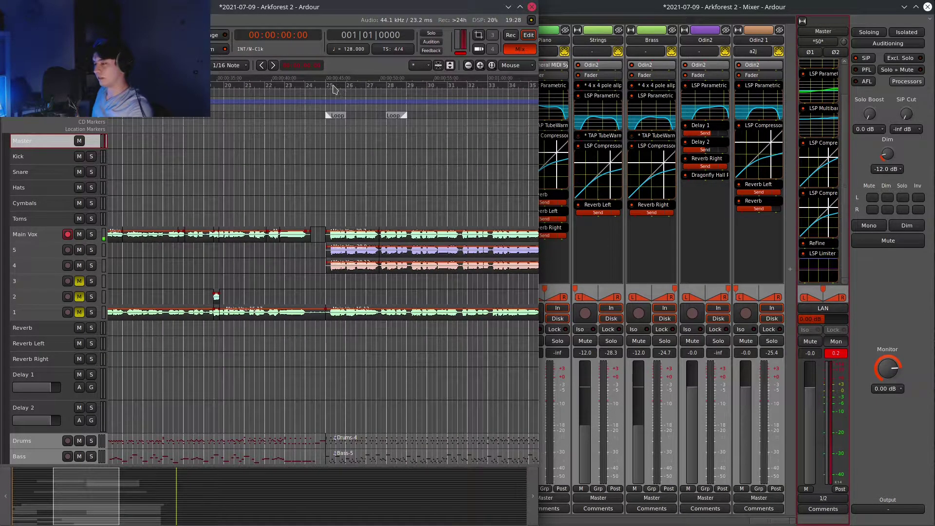
scroll(333, 89, "down", 2)
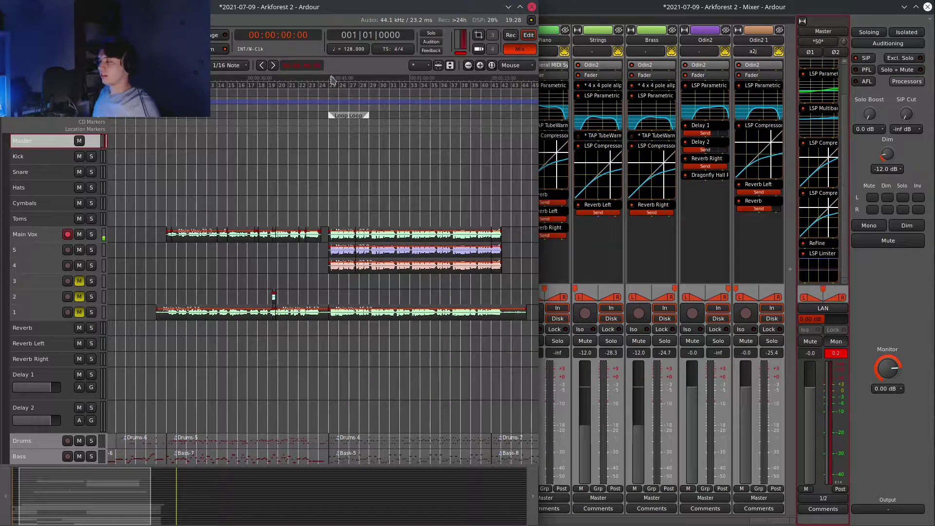
Step: Place the playhead at bar 25 and zoom in on the vocal regions around it
scroll(331, 81, "up", 4)
left_click(331, 80)
scroll(312, 82, "down", 5)
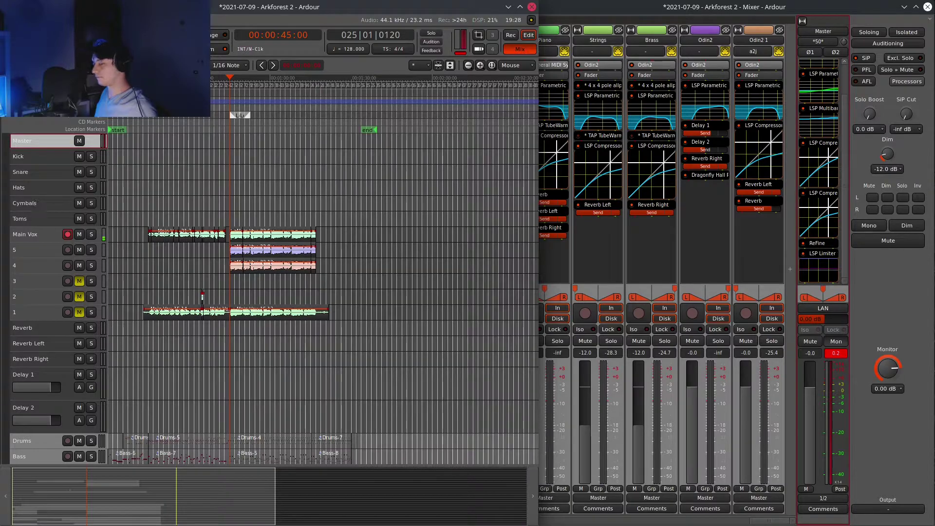
key("equal")
key("equal")
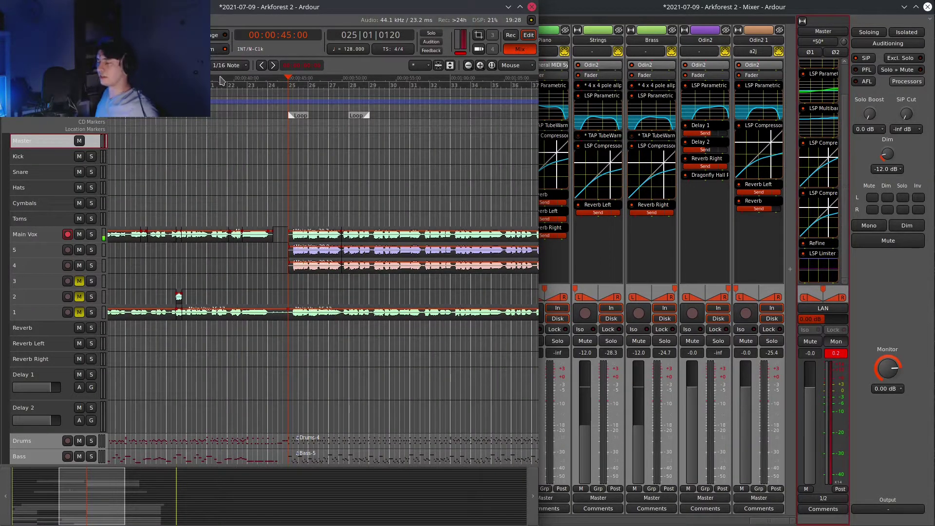
key("minus")
Step: Return to the start, zoom into the opening bars, and drag the playhead to 00:00:15:00
key("Home")
key("minus")
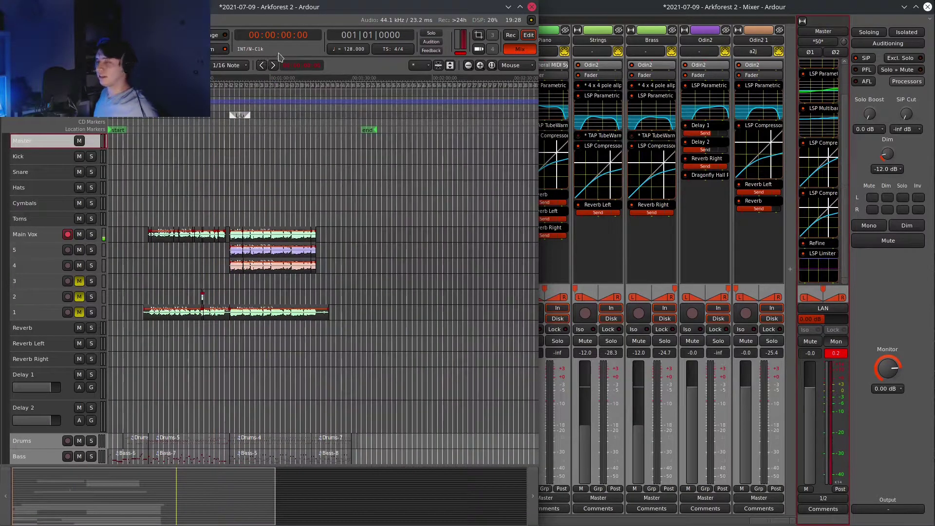
key("equal")
key("equal")
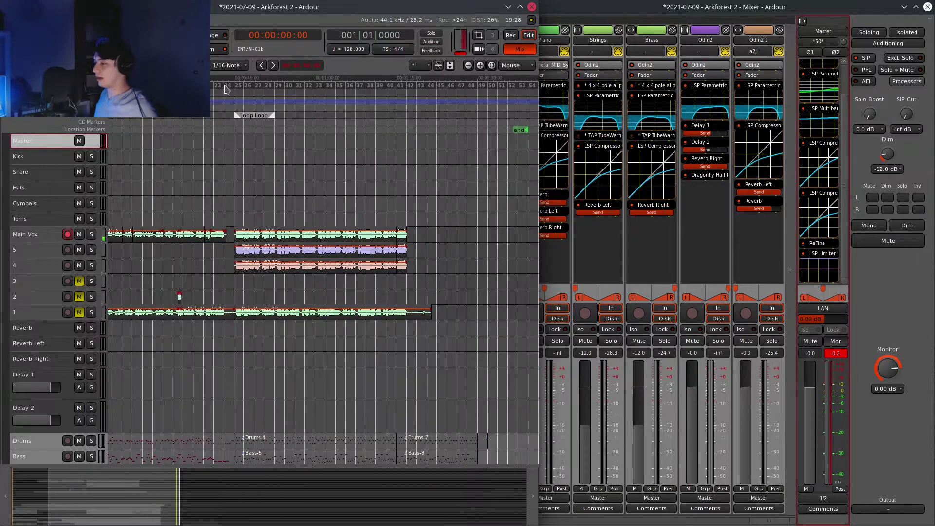
key("minus")
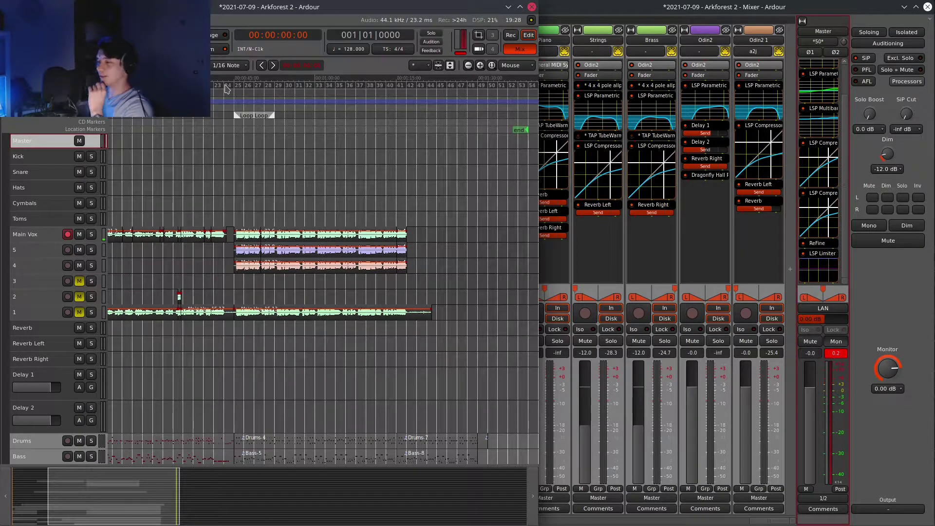
key("equal")
scroll(226, 90, "left", 5)
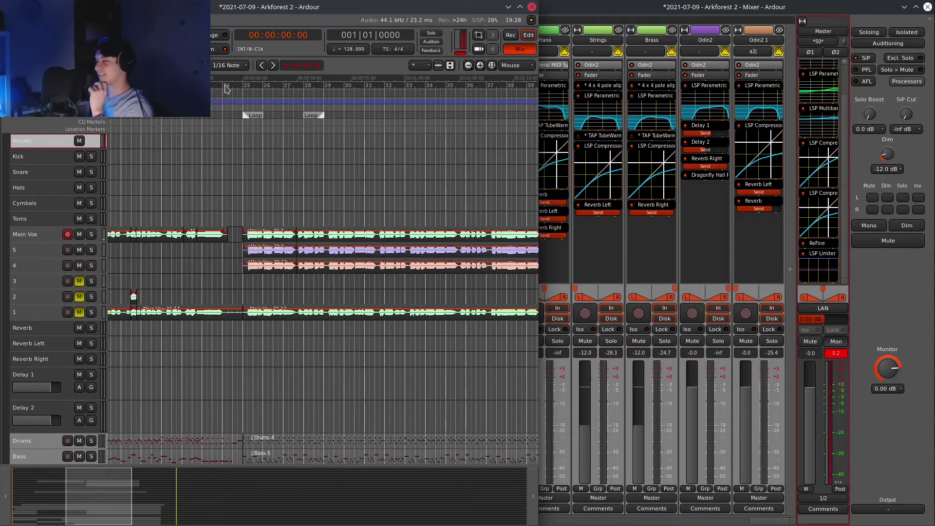
left_click_drag(212, 77, 273, 73)
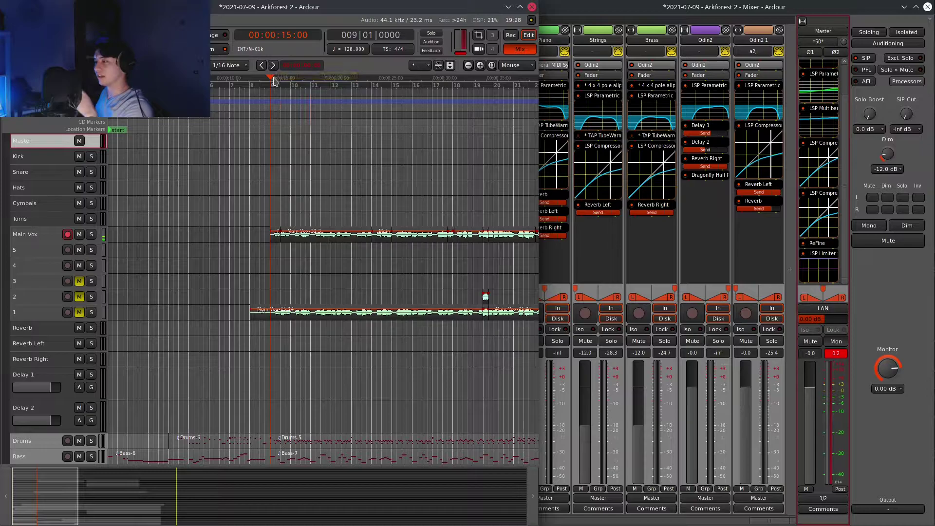
Step: Zoom the timeline out and place the playhead at 45 seconds
key("minus")
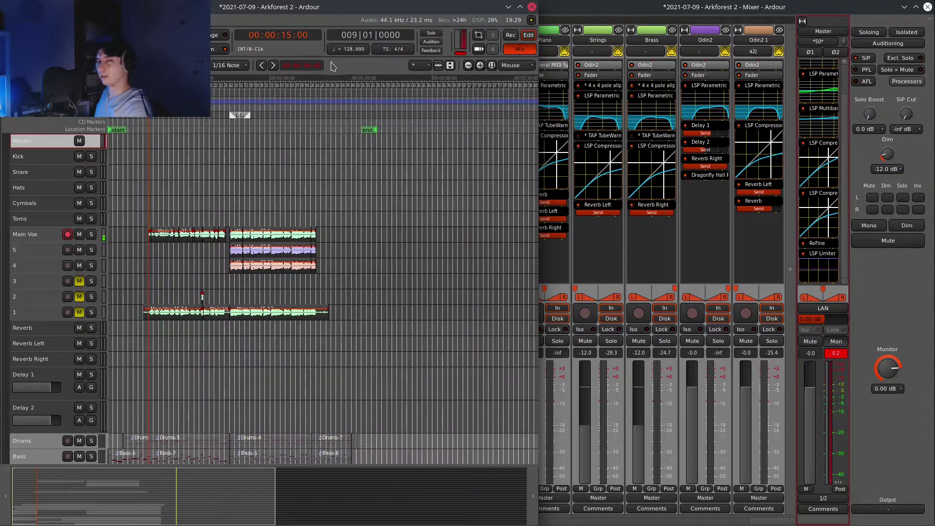
scroll(237, 90, "up", 2)
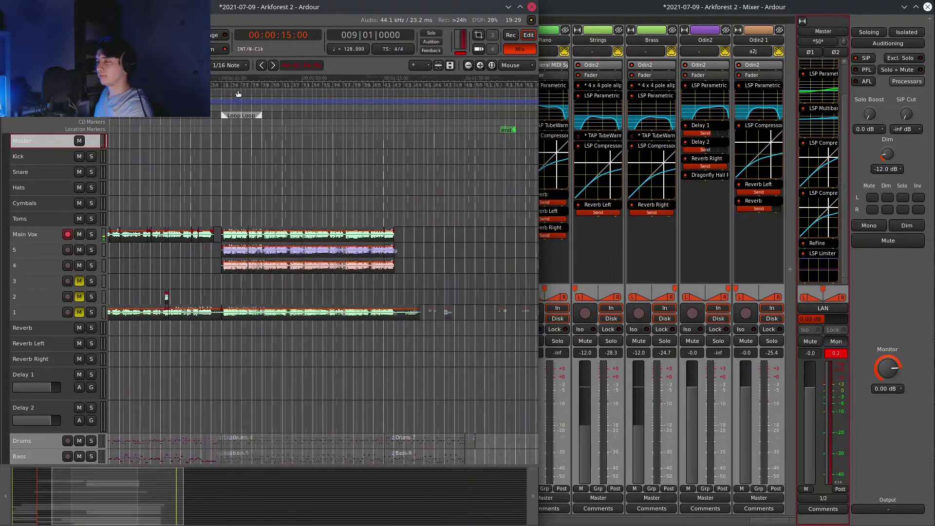
scroll(244, 87, "down", 2)
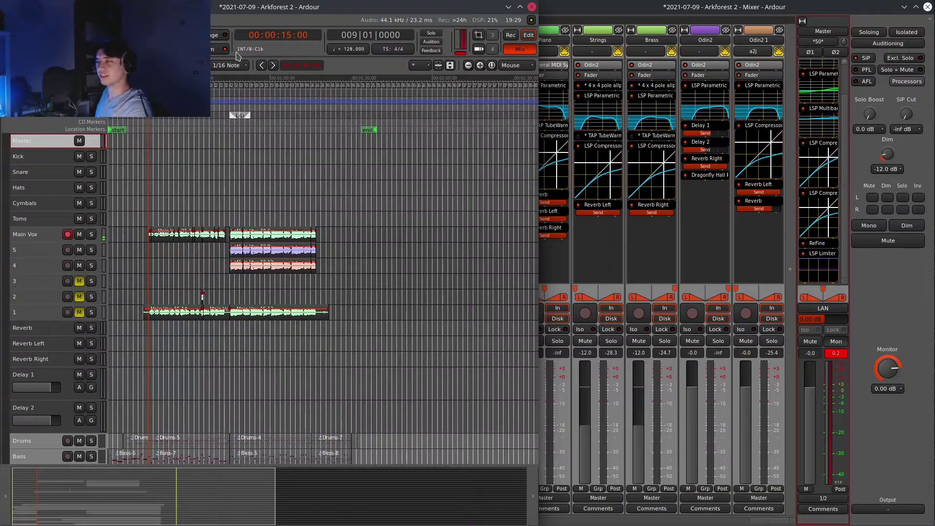
scroll(236, 86, "up", 3)
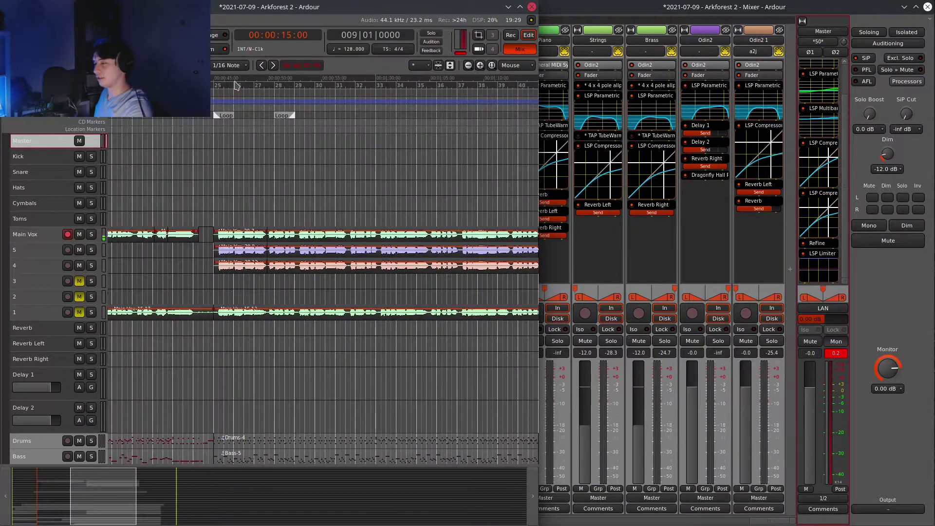
scroll(236, 85, "down", 2)
left_click(223, 81)
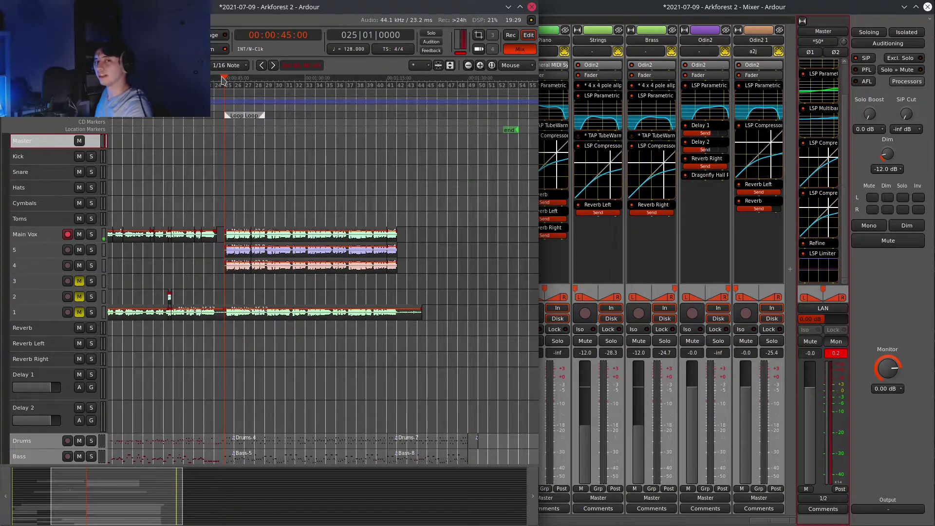
Step: Audition from 1:20 to bar 54, then return the playhead to 00:00:00:00
scroll(223, 79, "down", 2)
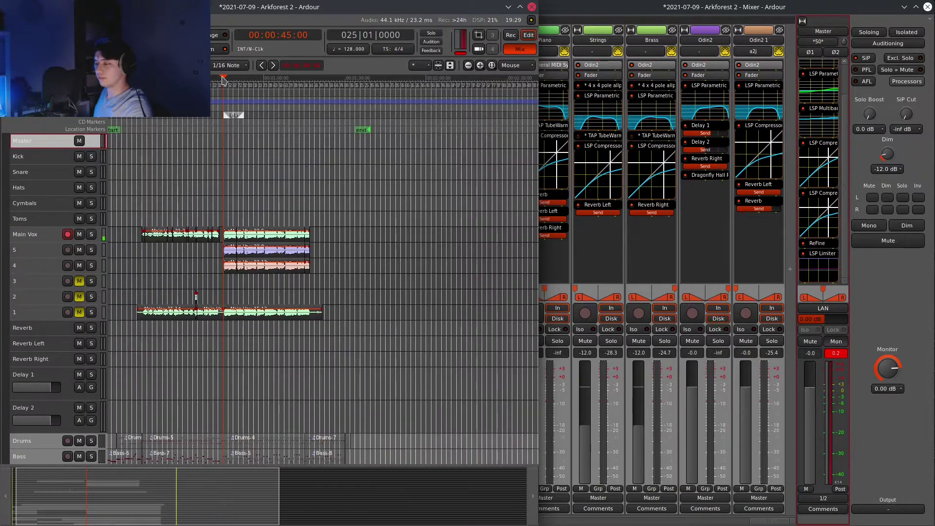
left_click(326, 87)
left_click_drag(326, 88, 375, 88)
scroll(354, 91, "up", 2)
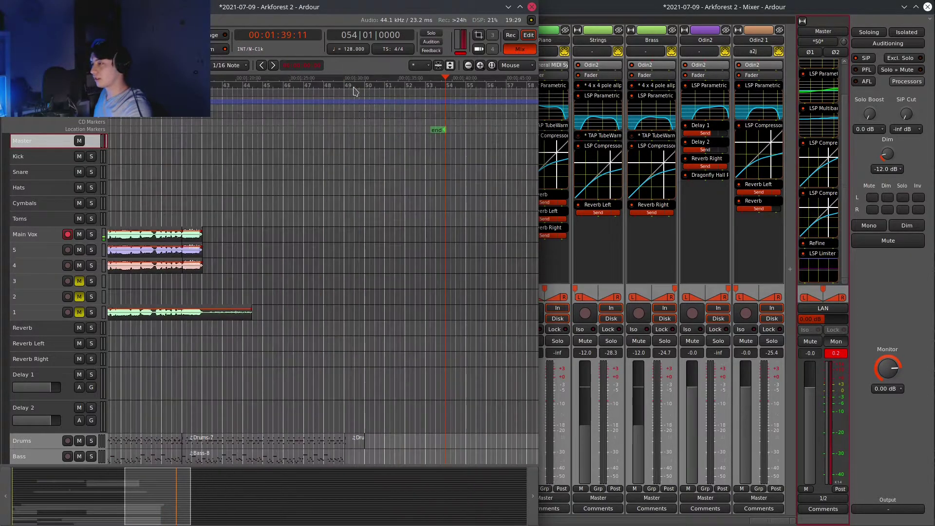
scroll(354, 92, "down", 2)
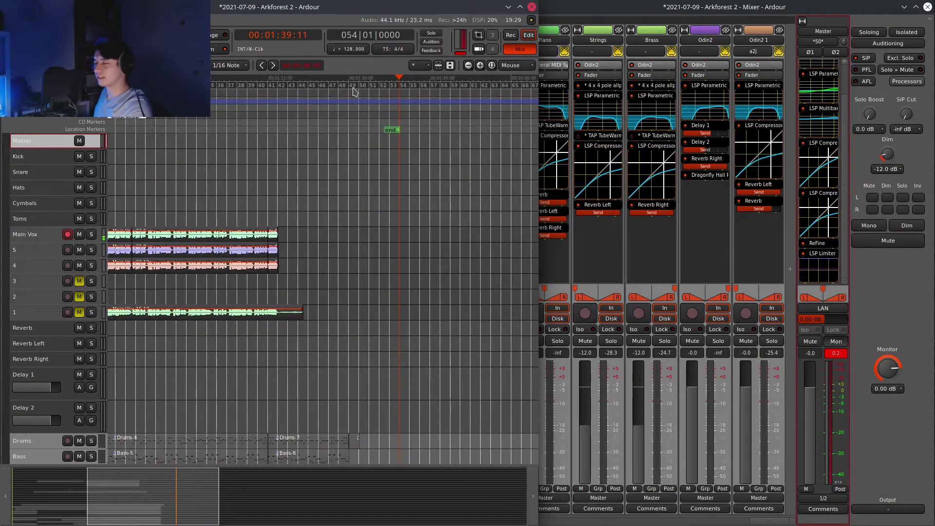
key("Home")
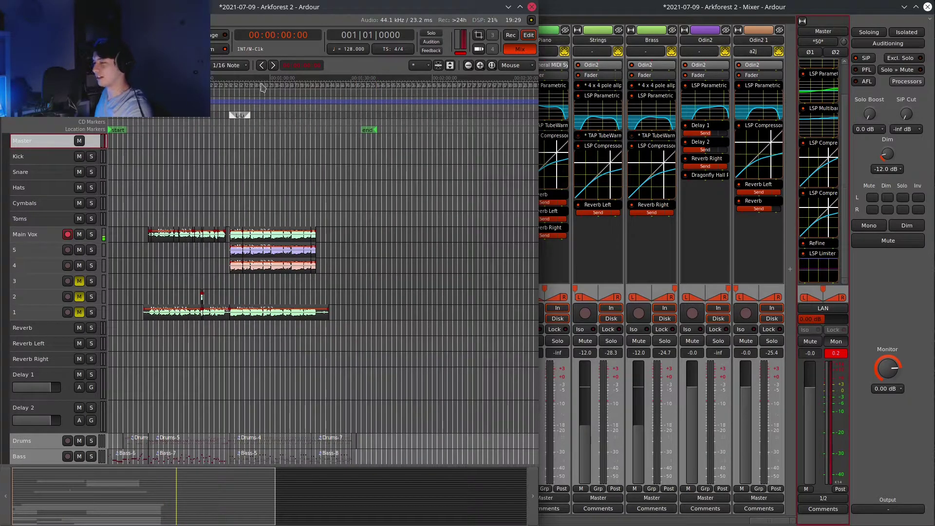
scroll(261, 87, "up", 1)
scroll(262, 88, "down", 1)
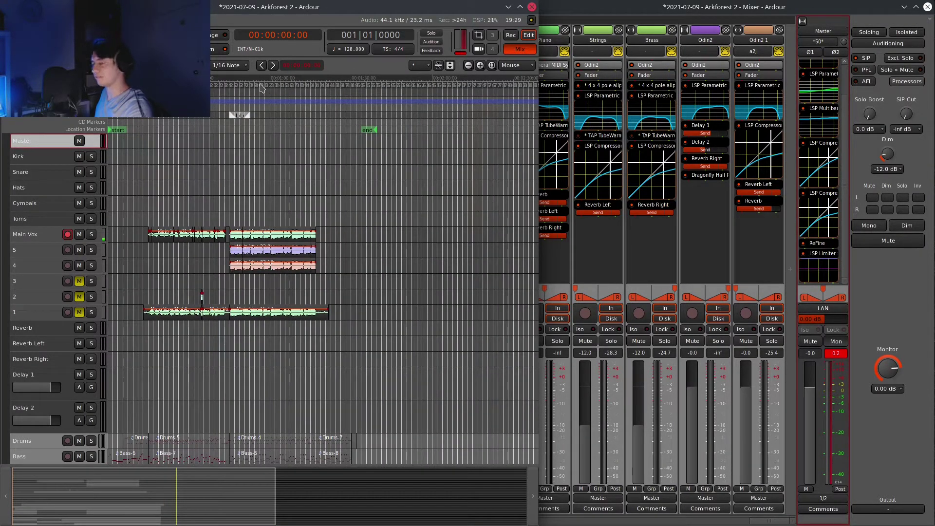